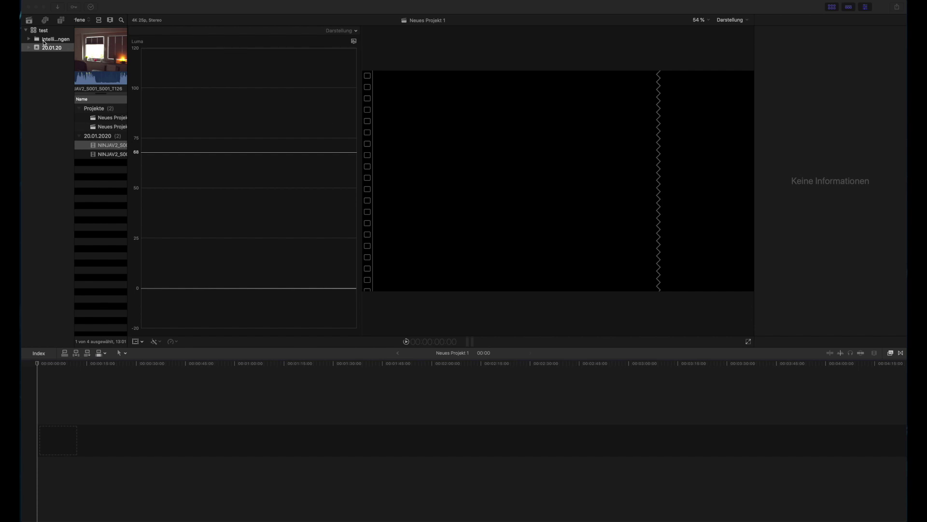
Select the second Neues Projekt in the test library's 20.01.20 event.
click(42, 32)
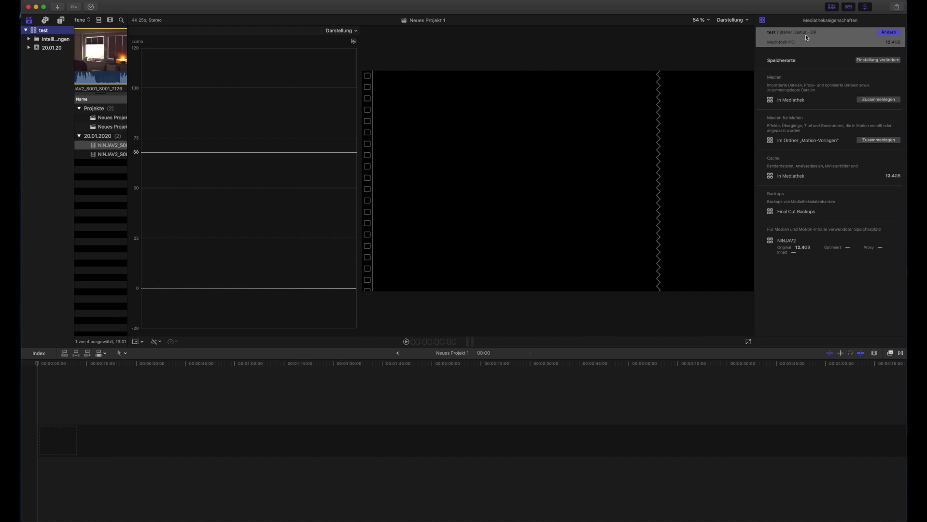
click(47, 48)
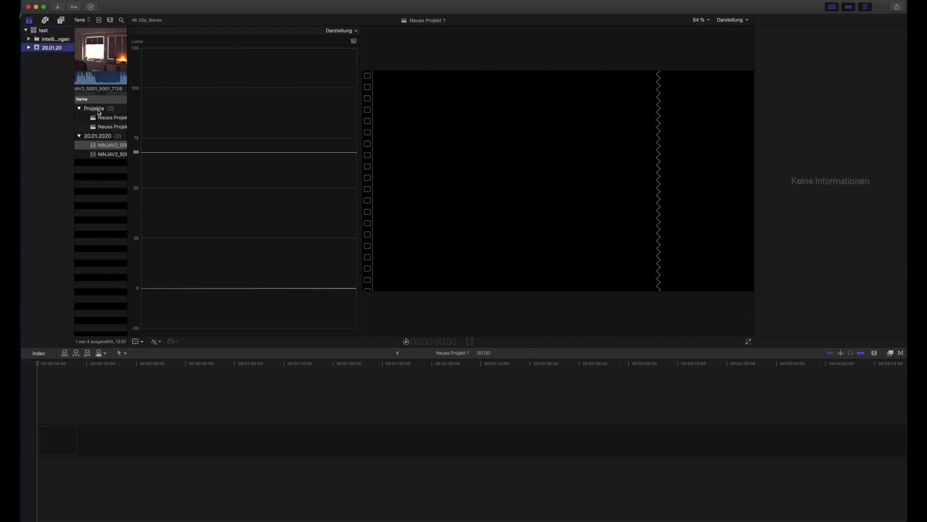
click(108, 127)
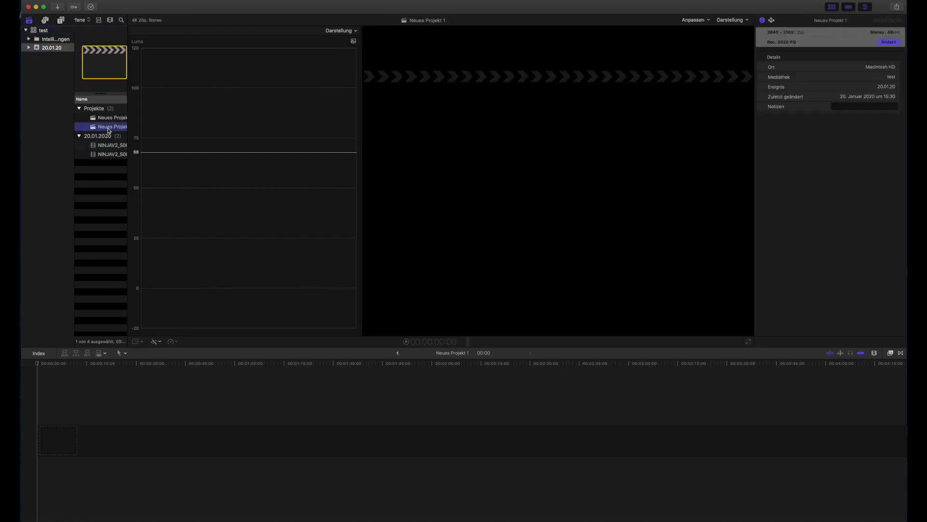
Change the project colour space to Standard – Rec. 709 and select the first NINJAV2 clip.
click(889, 43)
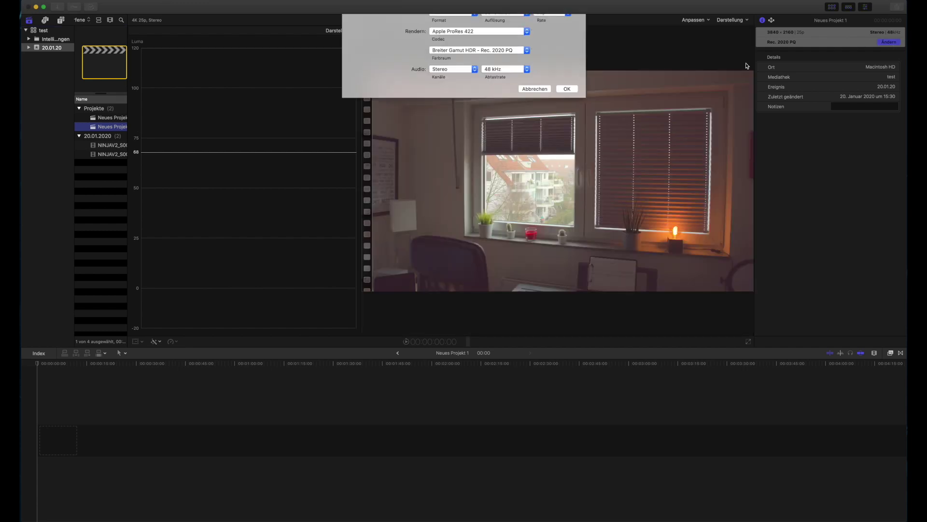
click(486, 84)
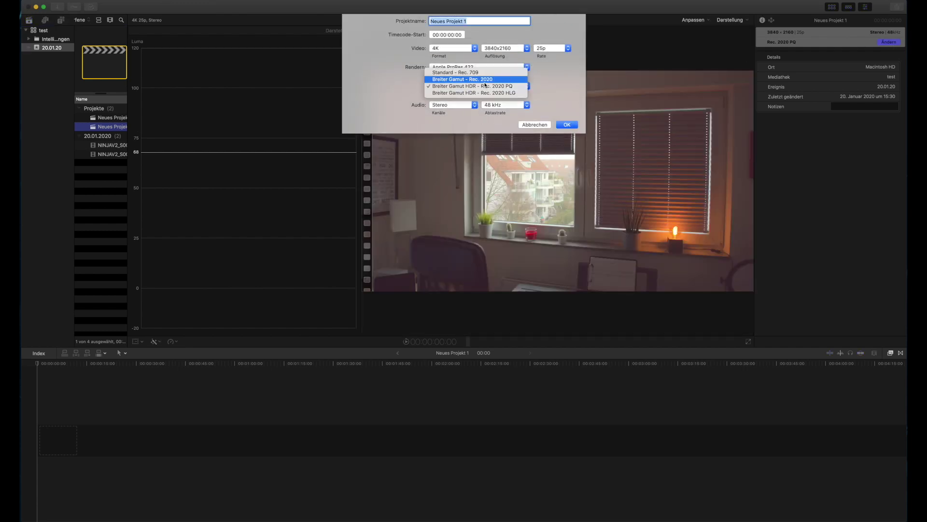
click(463, 73)
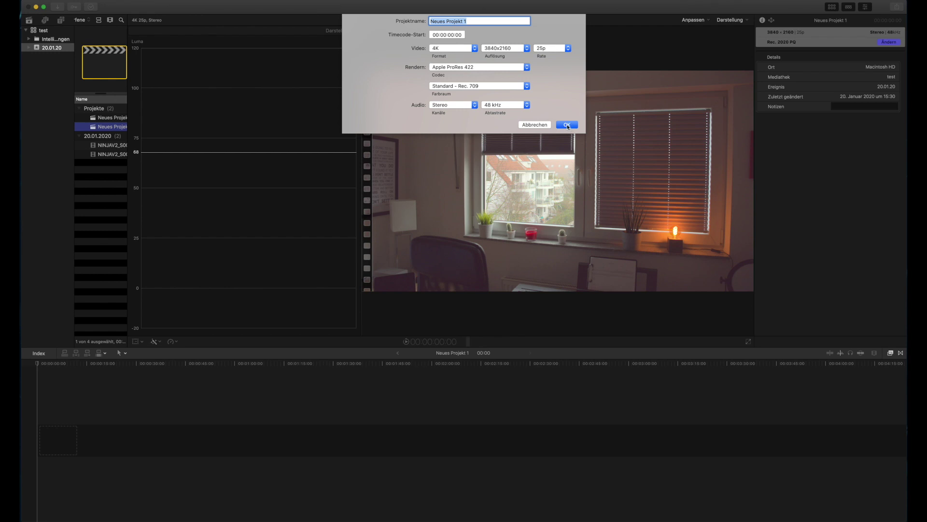
click(564, 125)
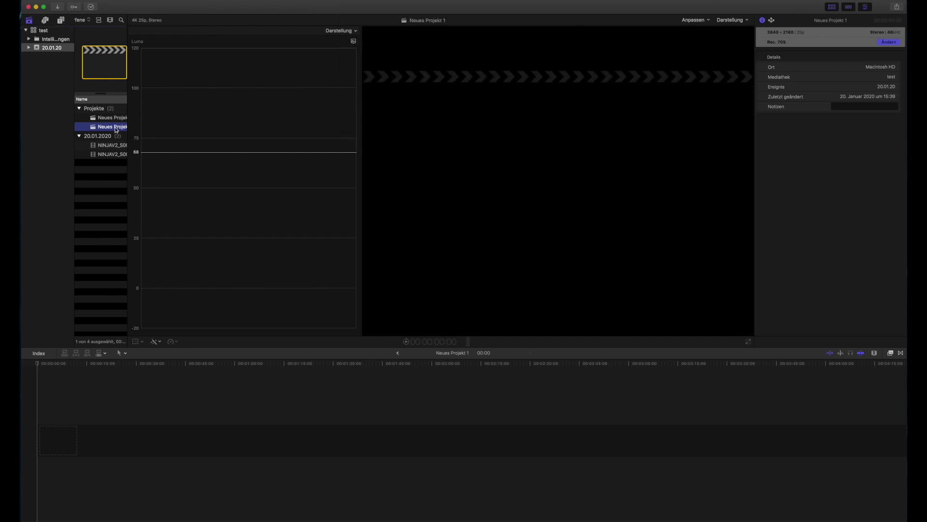
click(110, 145)
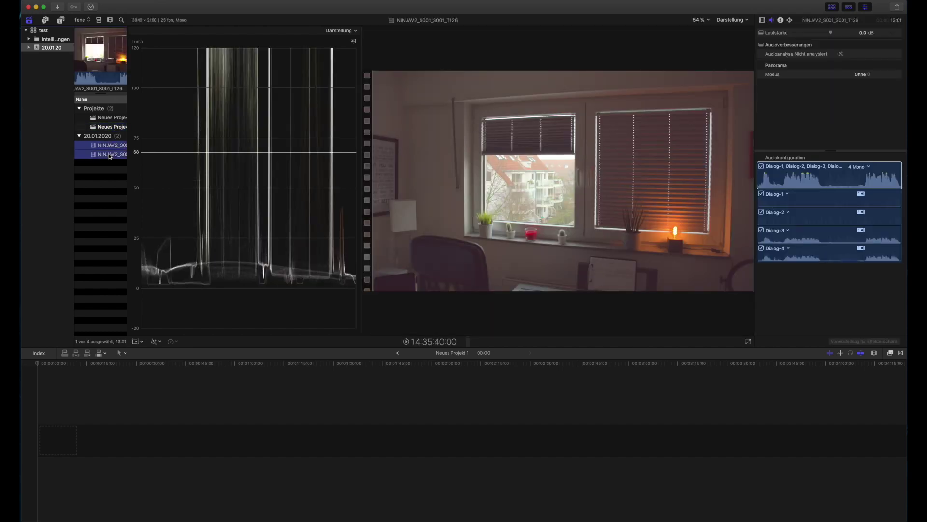
Append both NINJAV2 clips despite the HDR warning, park on the first clip, and hide the browser.
key(e)
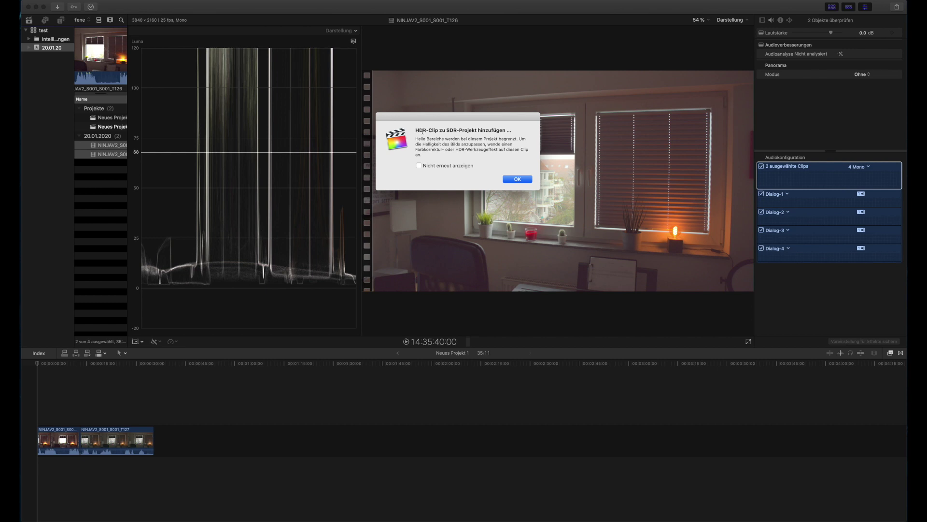
click(518, 179)
click(119, 400)
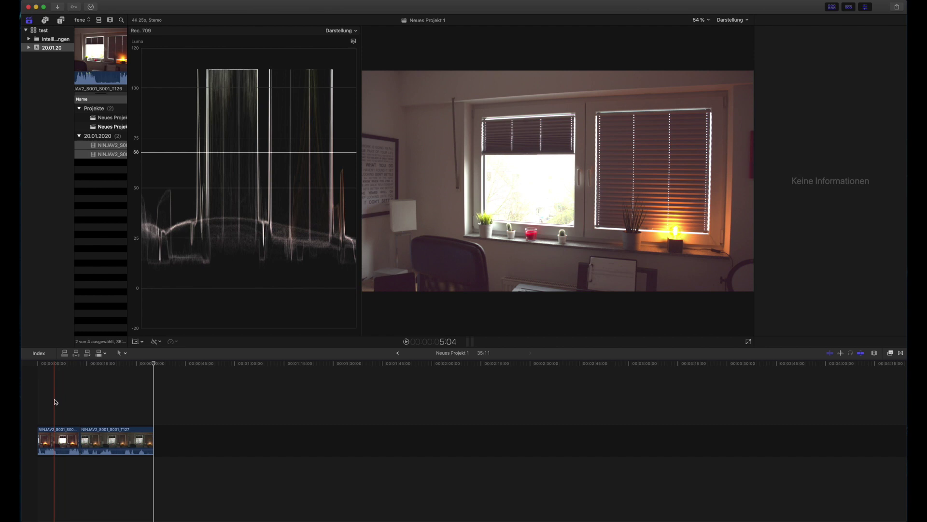
click(59, 402)
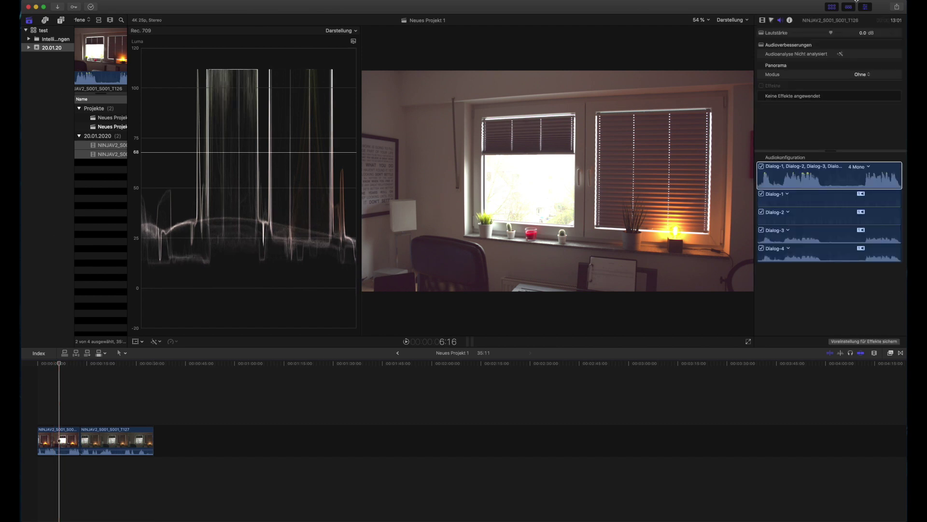
click(832, 10)
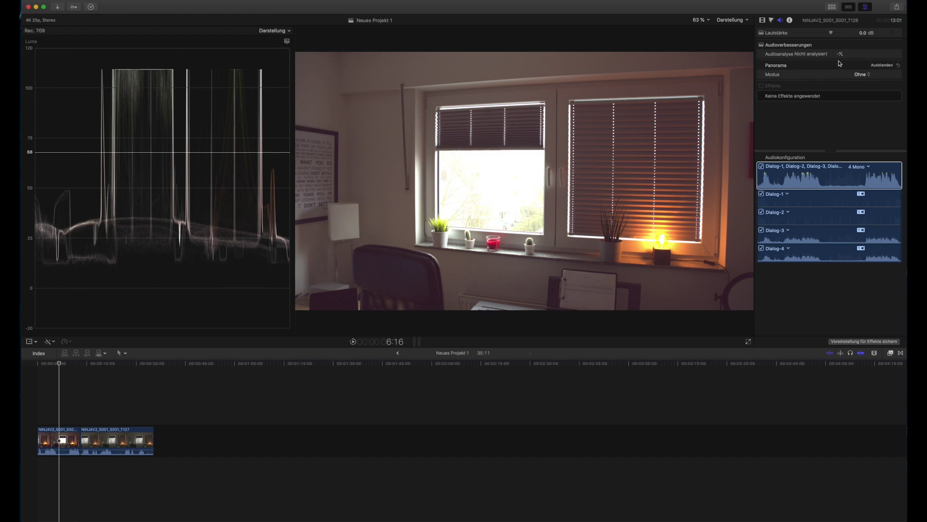
In the Color Board, set the first clip's exposure highlights to -64 % and shadows to -5 %.
click(772, 20)
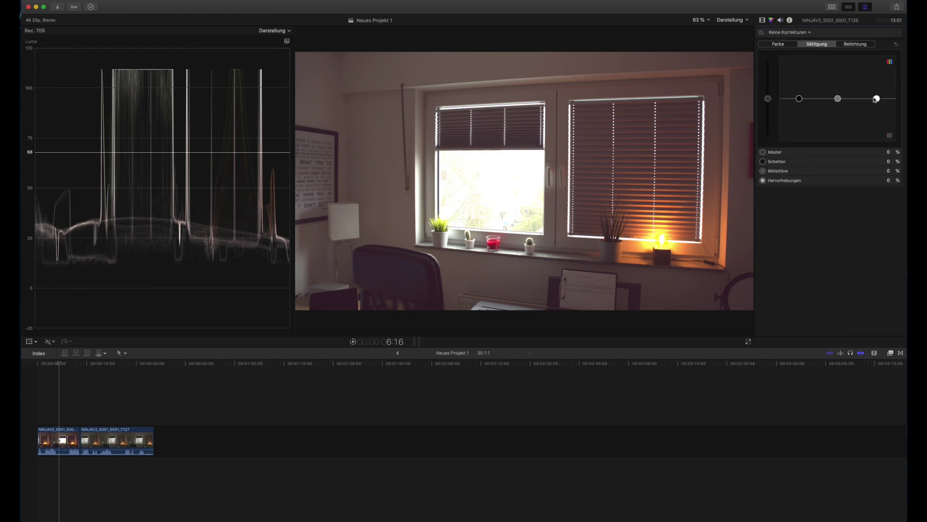
drag(877, 99, 876, 116)
click(895, 45)
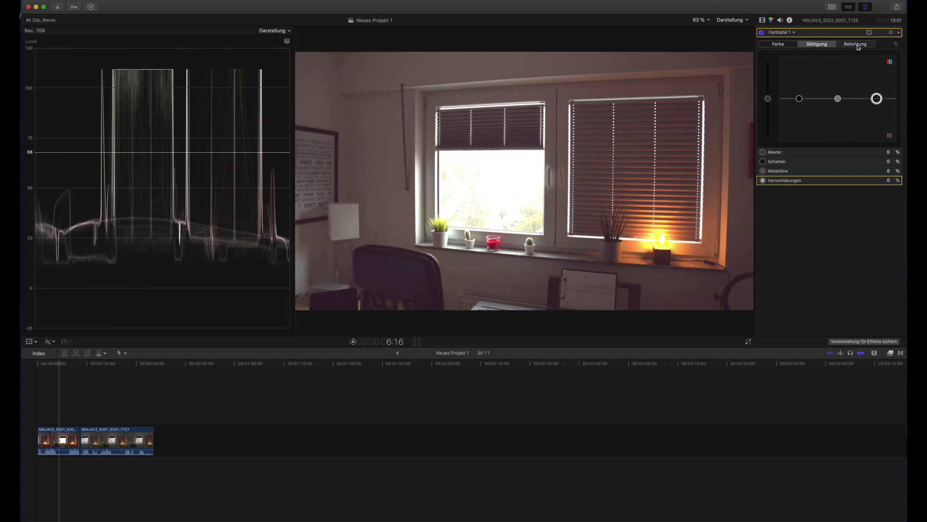
click(857, 44)
drag(877, 99, 870, 127)
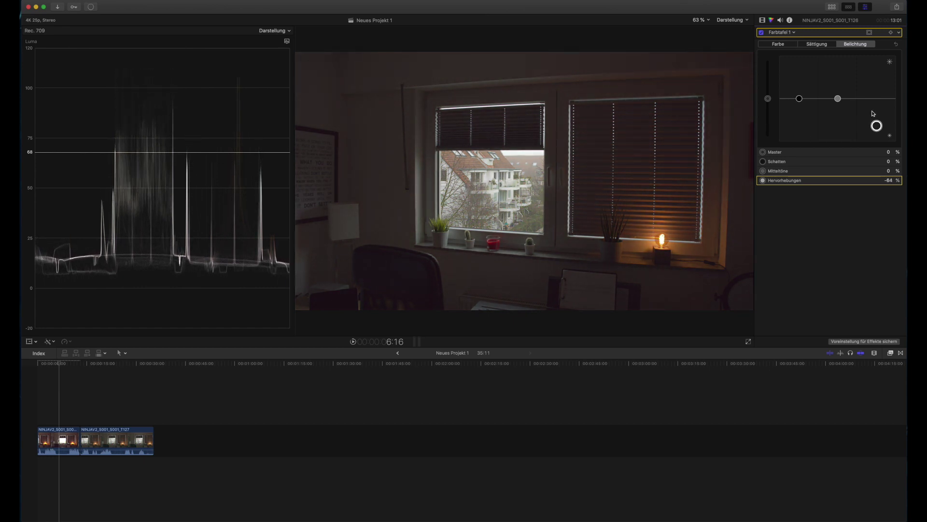
click(799, 99)
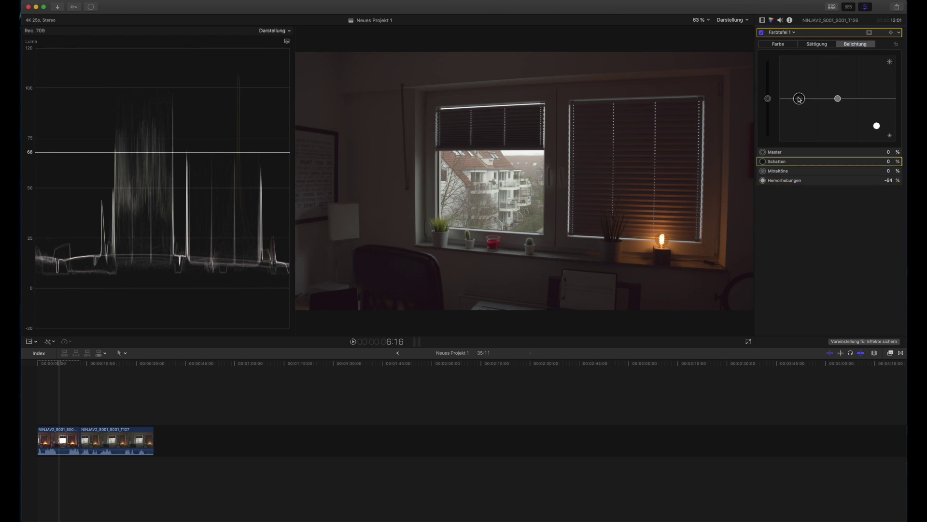
drag(800, 99, 799, 100)
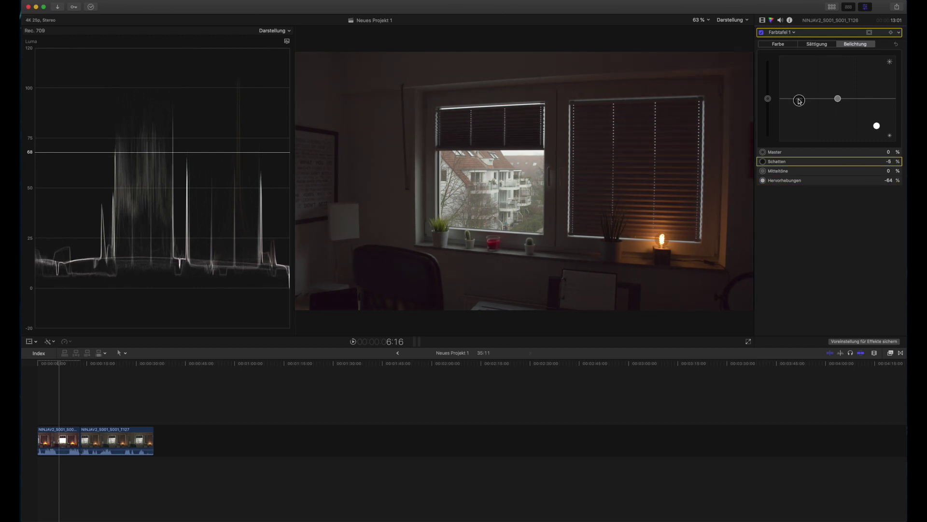
click(49, 411)
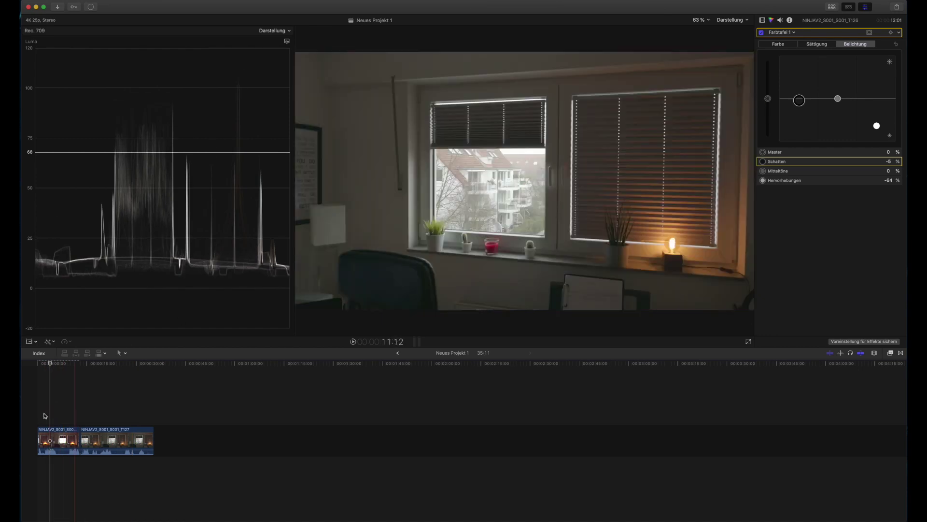
Compare graded clip T126 with uncorrected clip T127, then select T127.
click(108, 407)
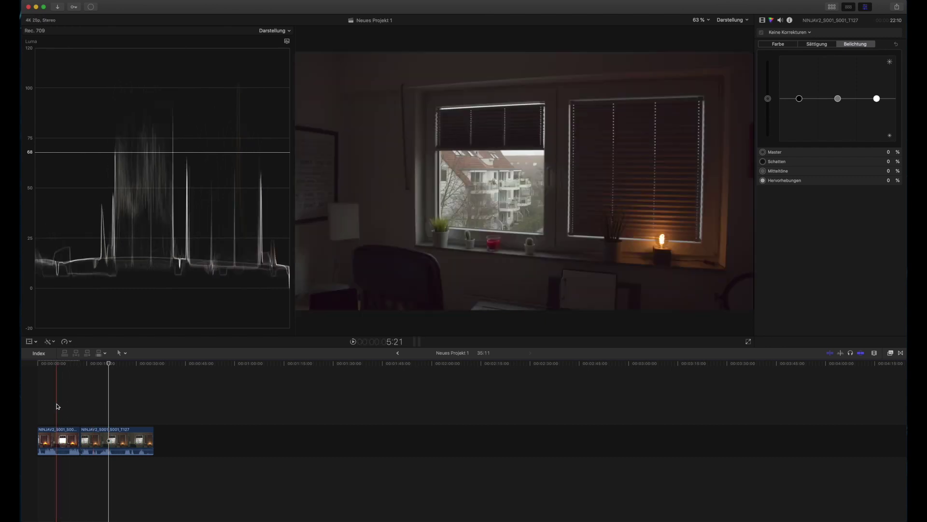
click(57, 406)
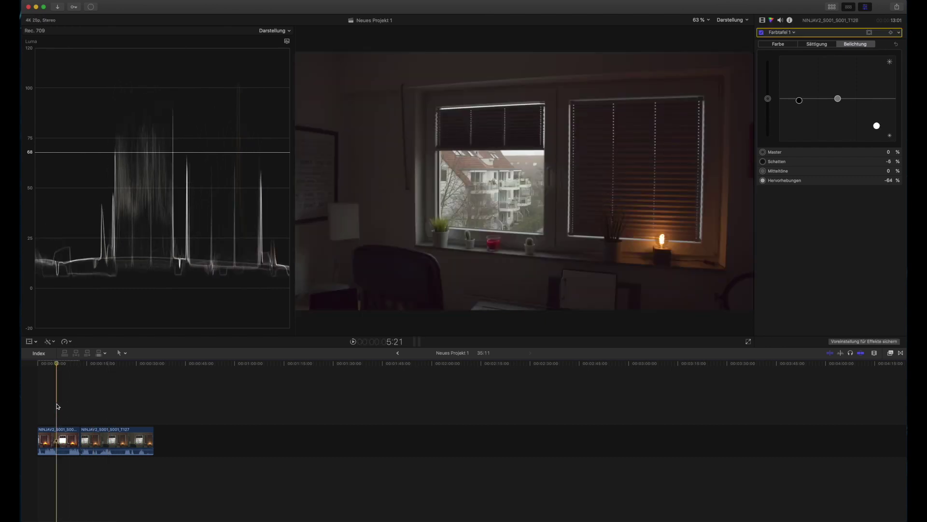
click(57, 440)
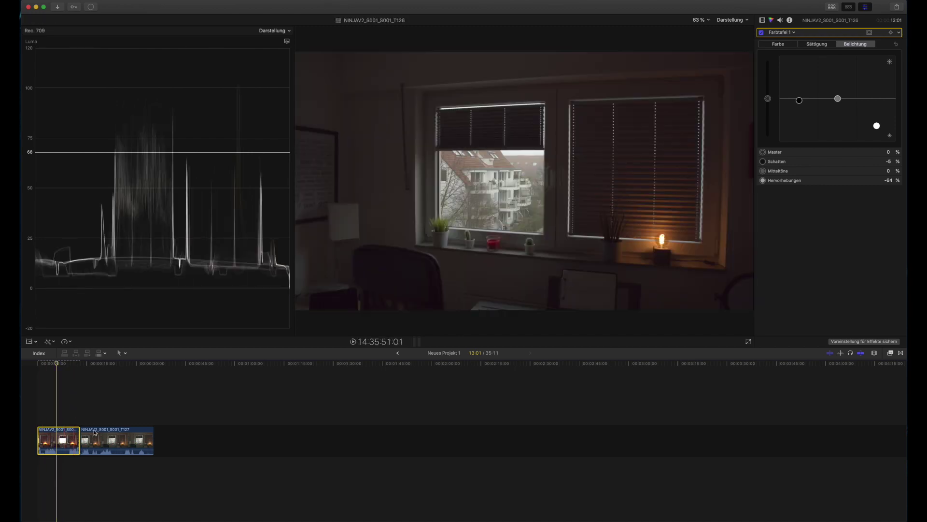
click(112, 400)
click(116, 431)
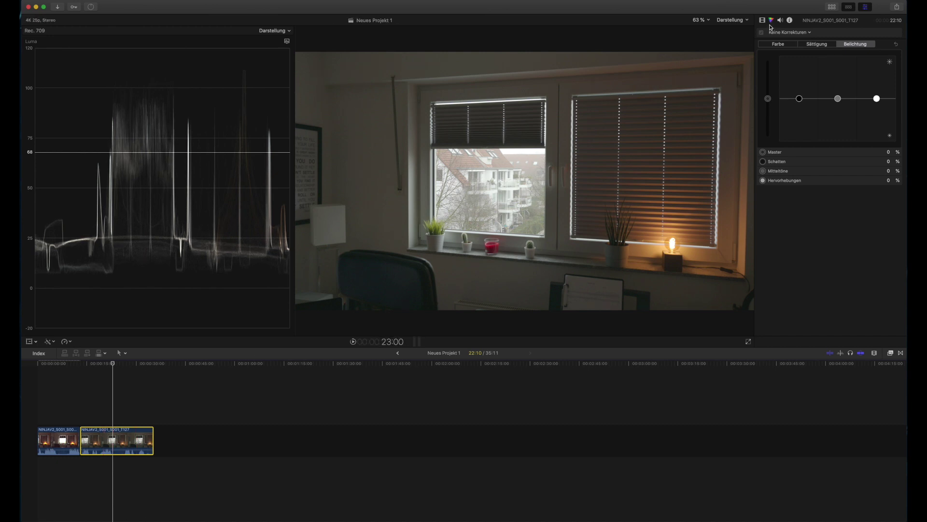
Apply the Eigene LUT effect to clip T127 with the N-Log to Rec. 709 LUT.
click(890, 353)
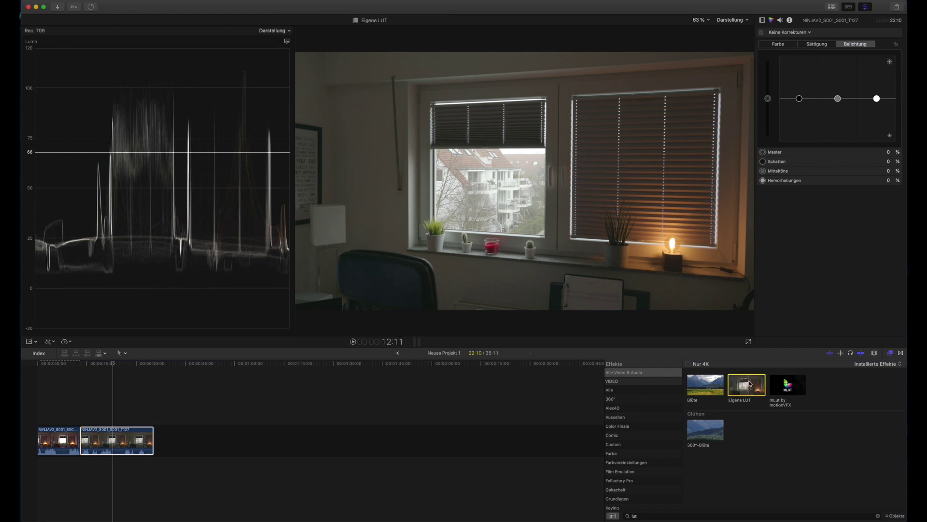
drag(748, 384, 120, 445)
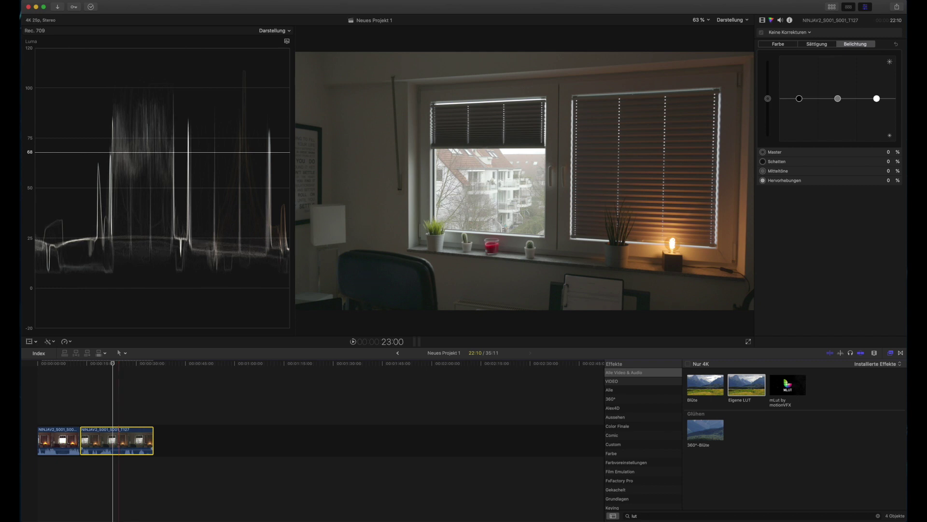
click(762, 20)
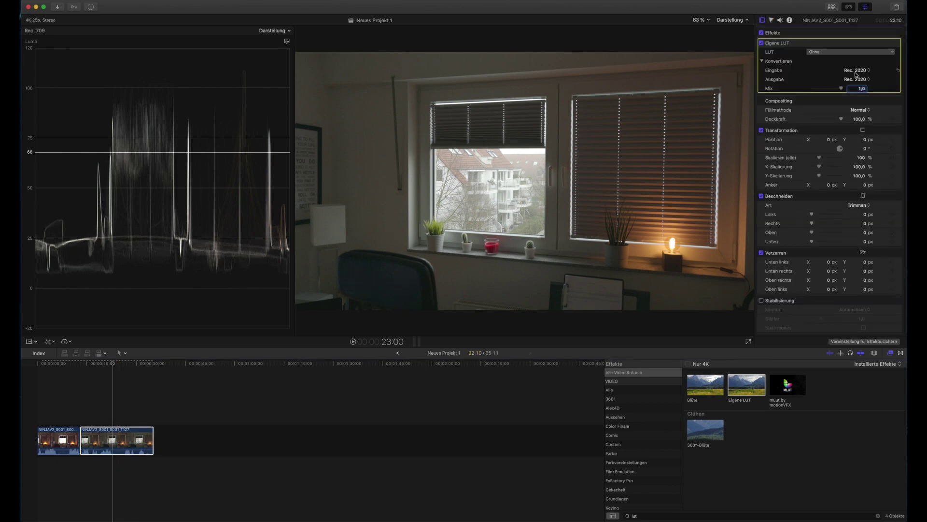
click(850, 52)
mouse_move(847, 71)
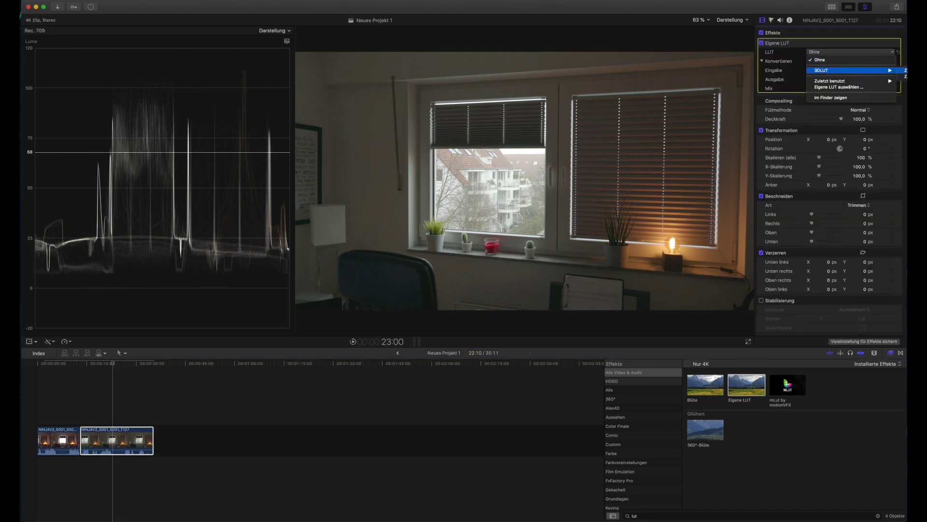
click(913, 70)
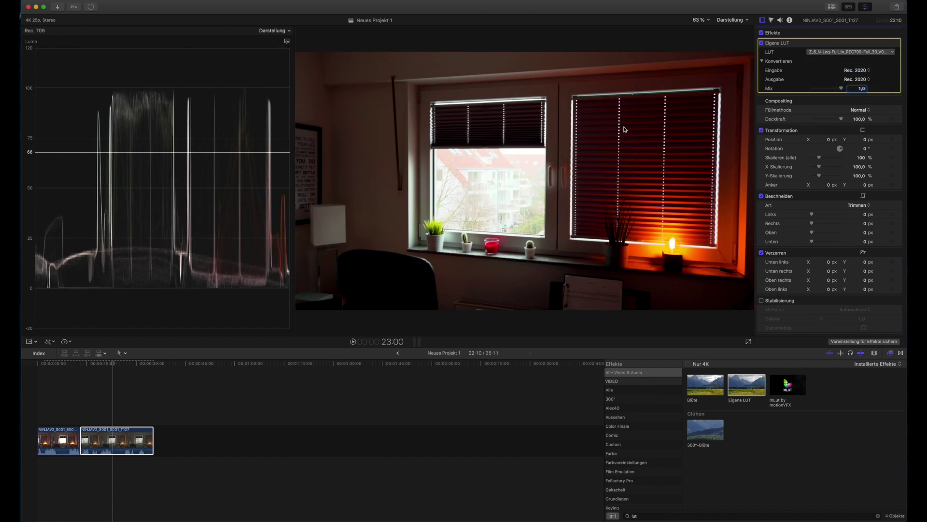
click(885, 53)
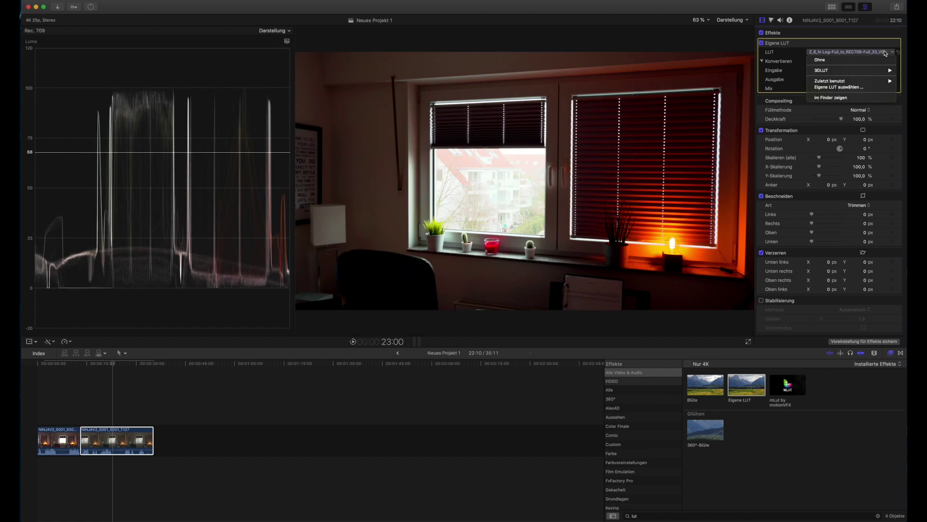
mouse_move(878, 70)
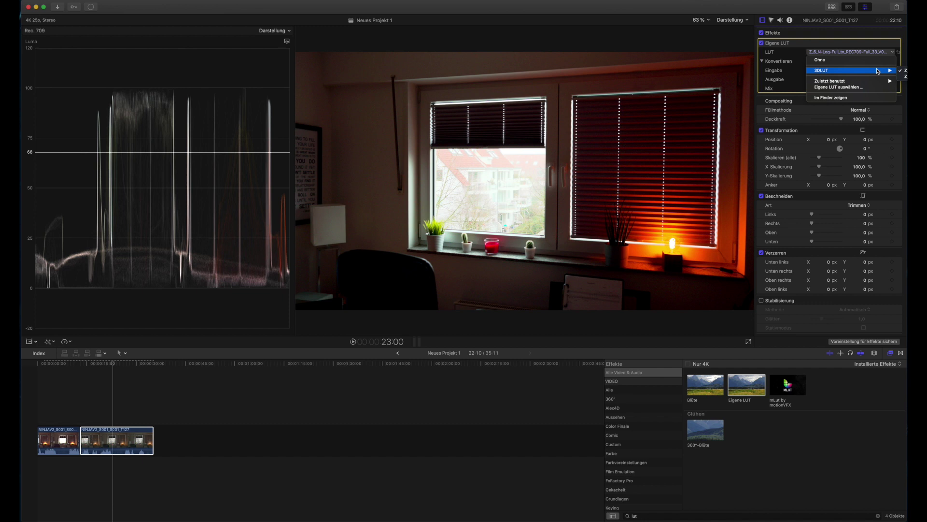
click(800, 47)
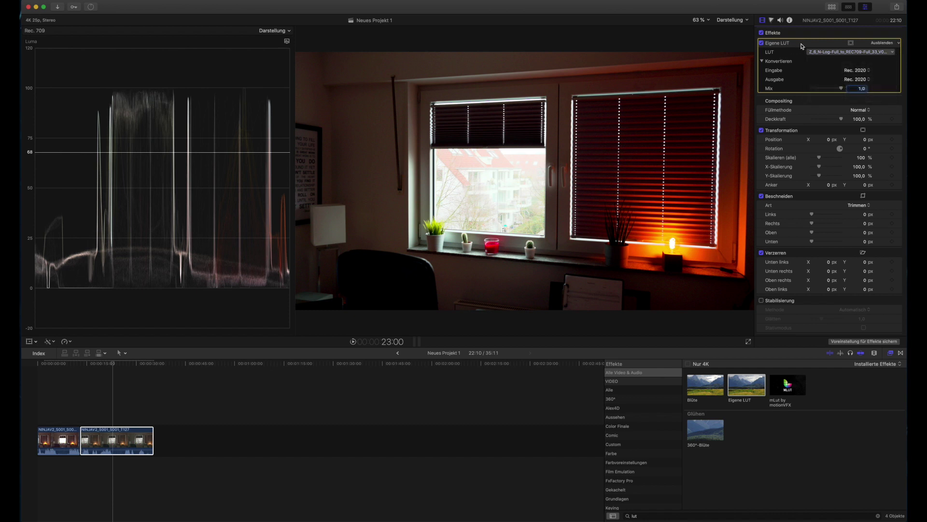
Set the LUT's input to Rec. 2020 PQ and its output to Rec. 709.
click(856, 71)
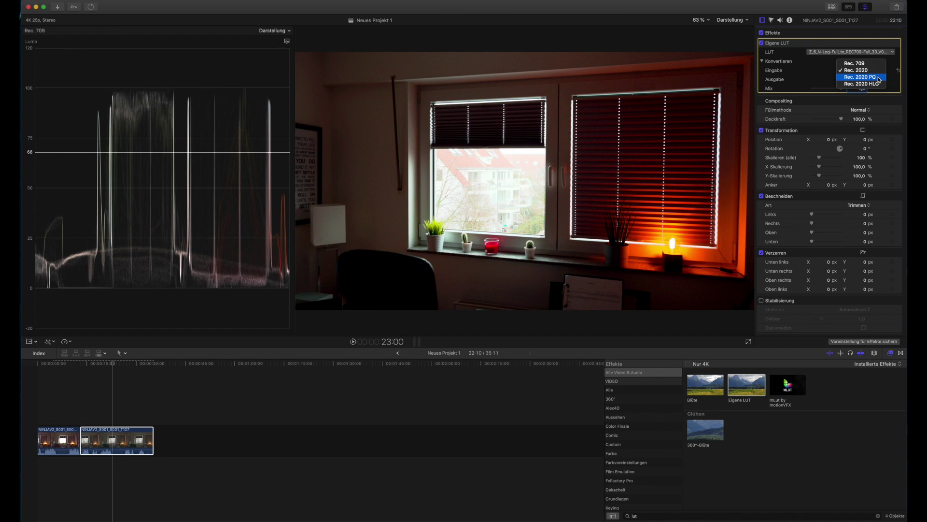
click(878, 78)
click(859, 81)
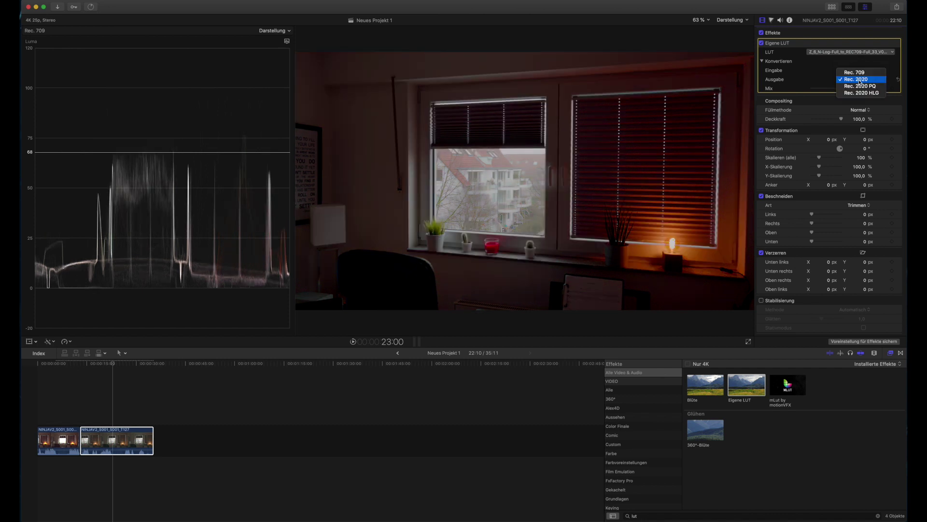
click(857, 73)
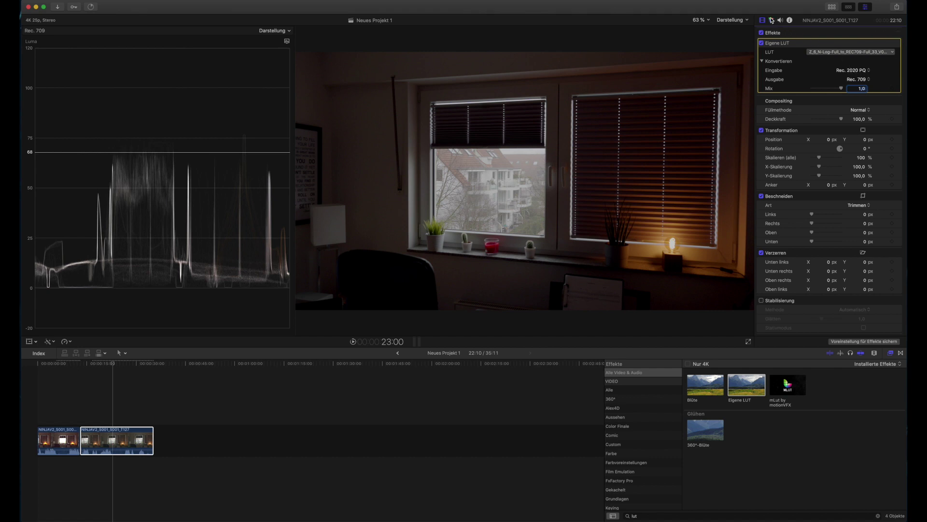
click(771, 20)
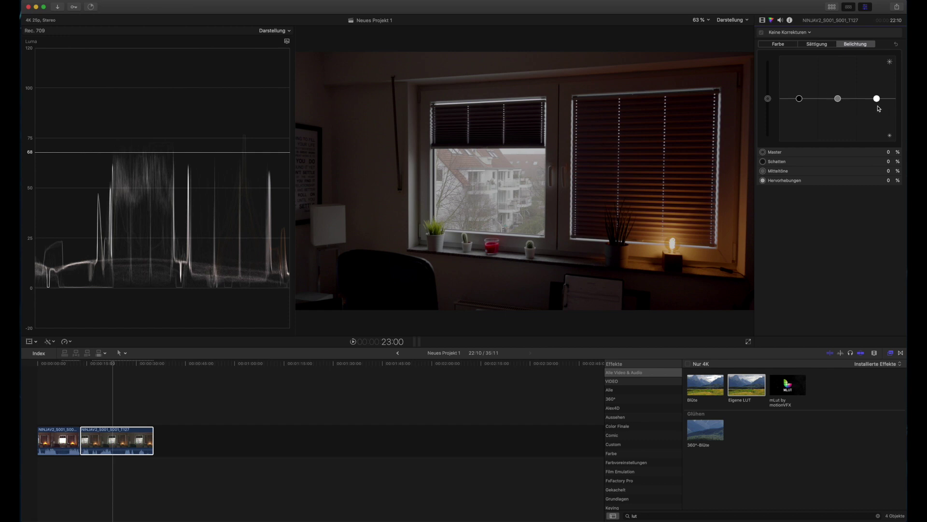
Fine-tune T127's exposure to shadows +4 %, midtones -3 %, highlights -8 %.
drag(877, 98, 877, 100)
drag(799, 100, 877, 103)
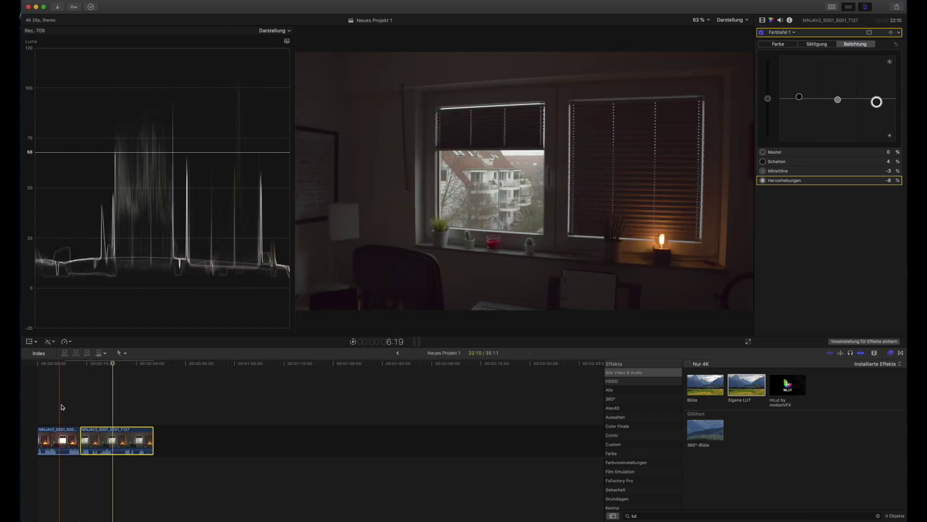
click(63, 404)
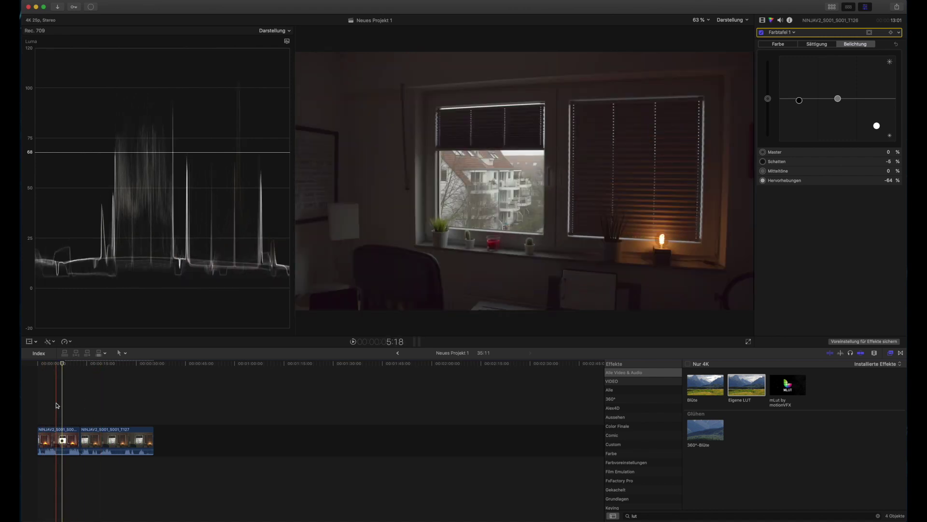
click(56, 405)
click(137, 391)
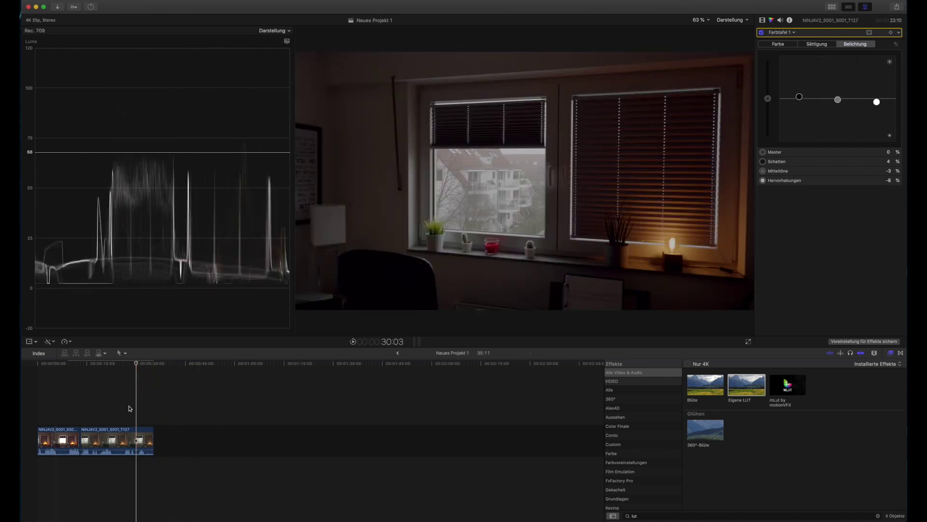
click(137, 435)
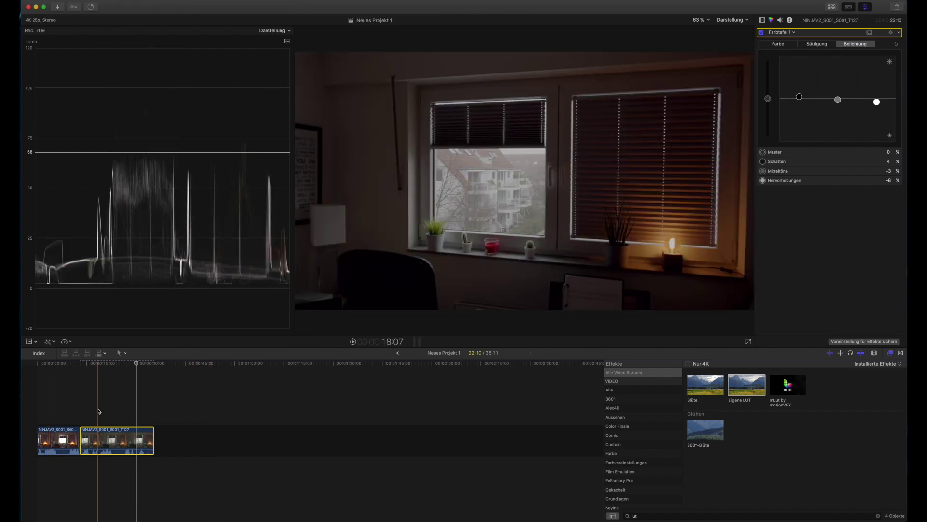
click(104, 410)
click(104, 433)
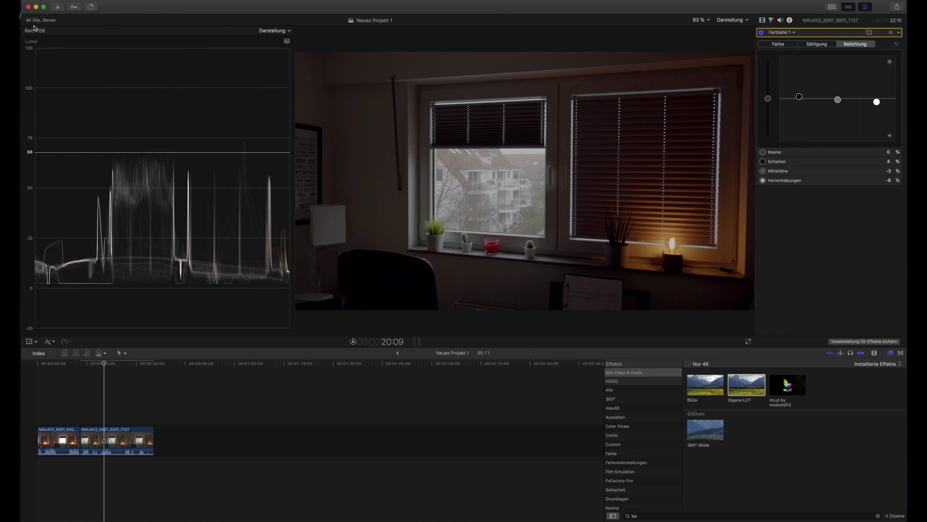
Reveal the Projekte list and load Neues Projekt in place of Neues Projekt 1.
click(832, 5)
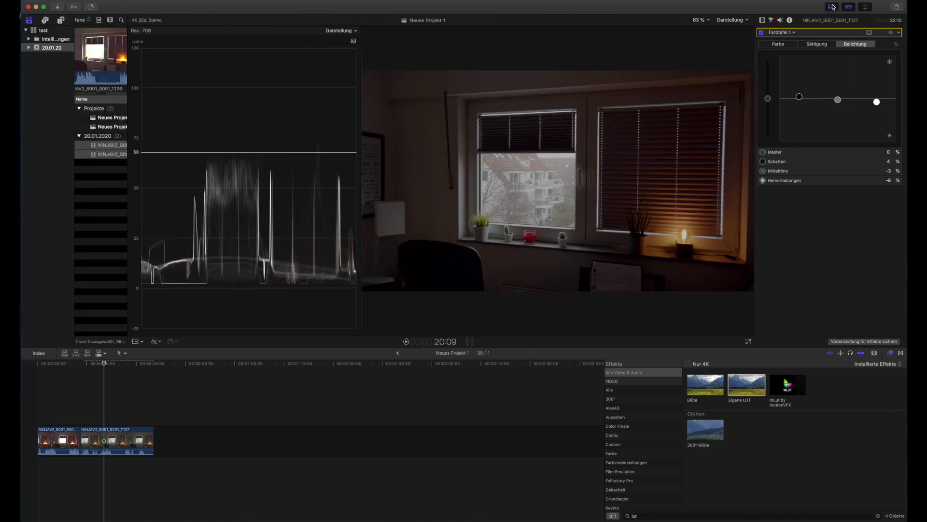
click(111, 118)
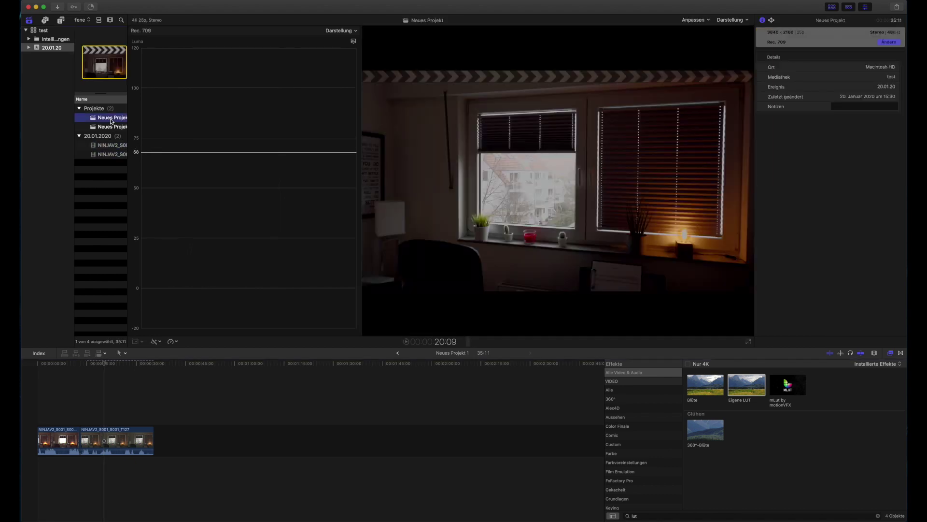
click(111, 126)
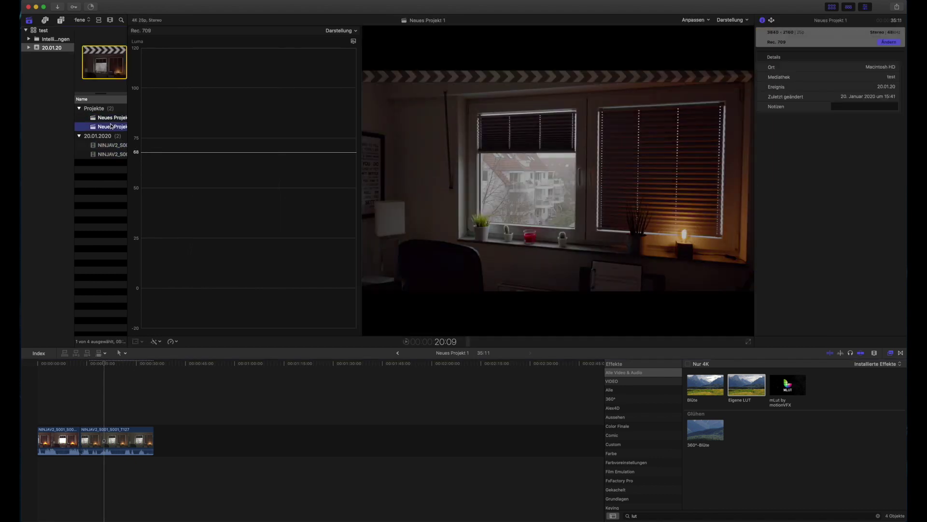
double_click(111, 118)
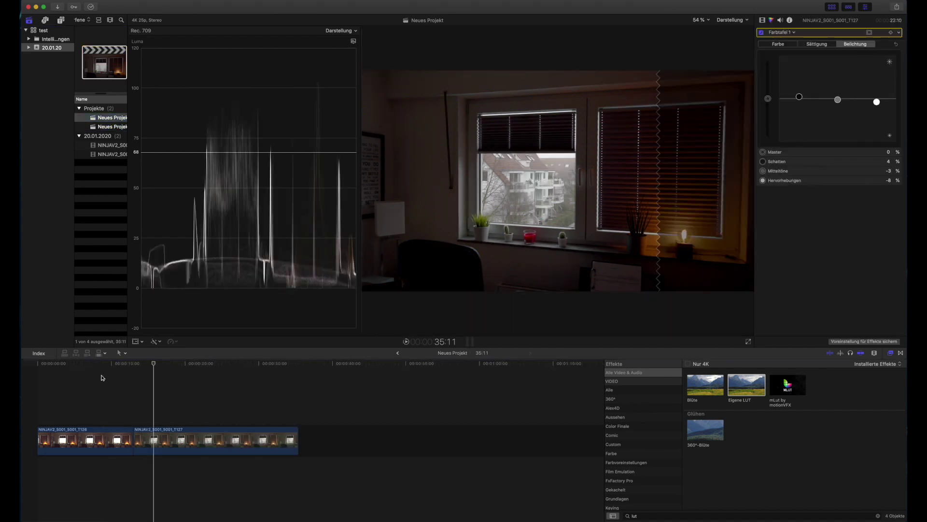
Hide the library to widen the viewer and select clip T127 to inspect its Farbtafel 1 grade.
click(95, 413)
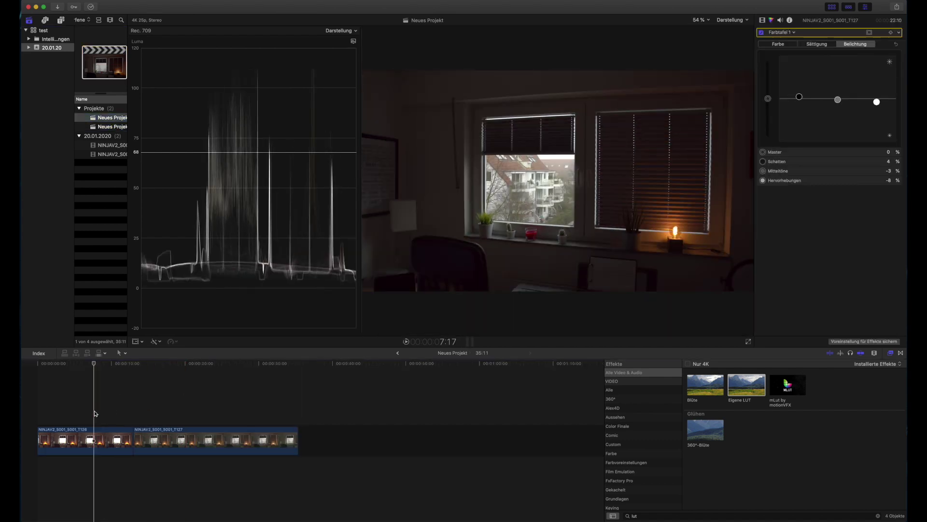
click(832, 7)
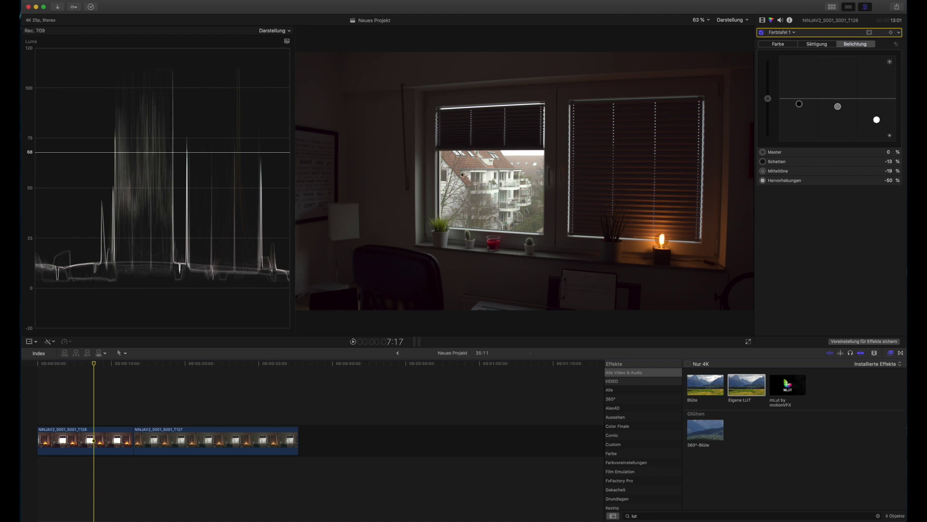
click(207, 390)
click(205, 434)
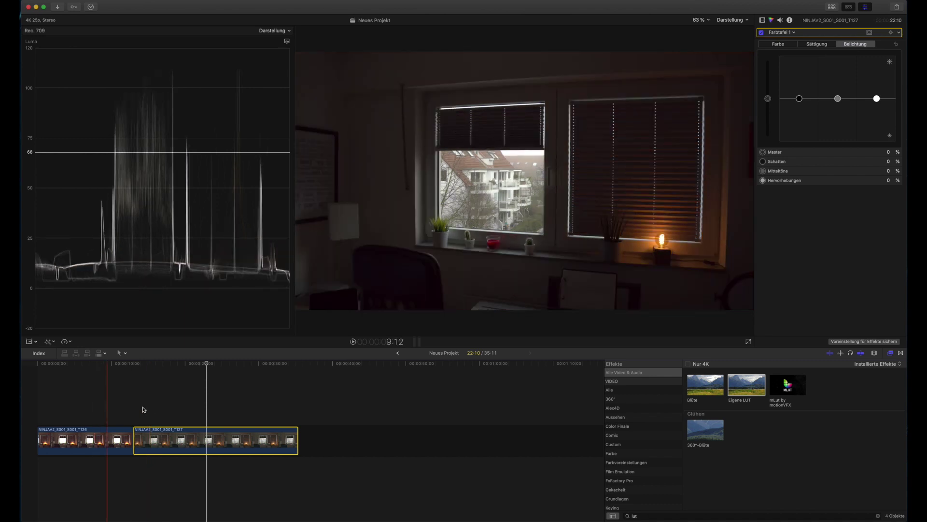
Zoom the viewer to 200 % and pan across the windowsill plants and blinds during playback.
click(701, 20)
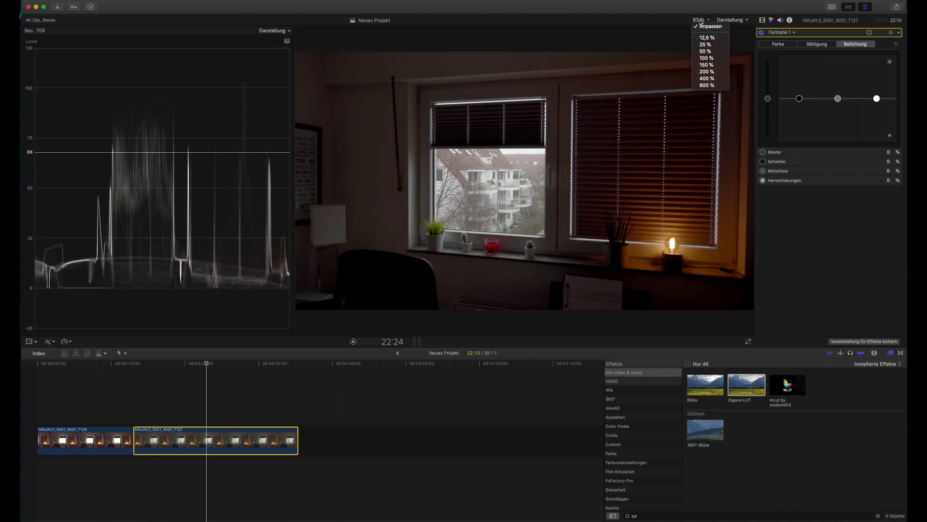
click(712, 73)
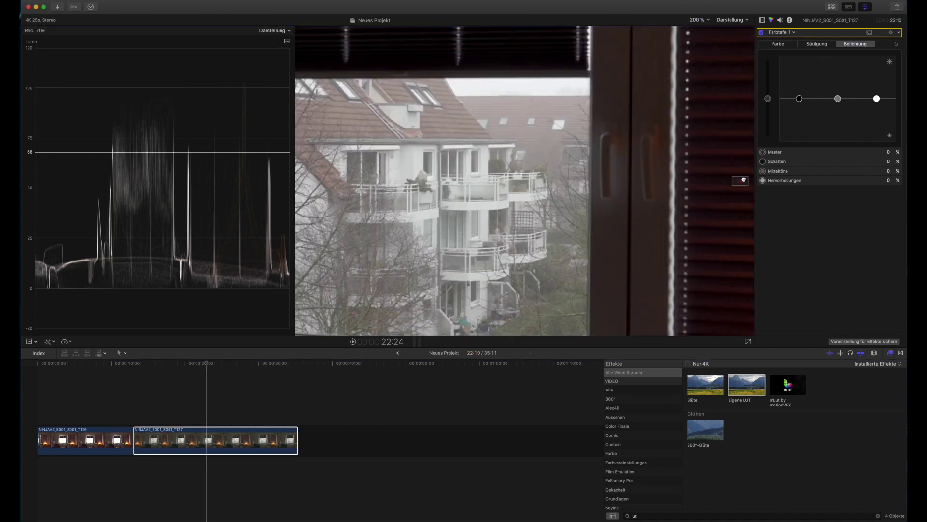
drag(743, 180, 742, 184)
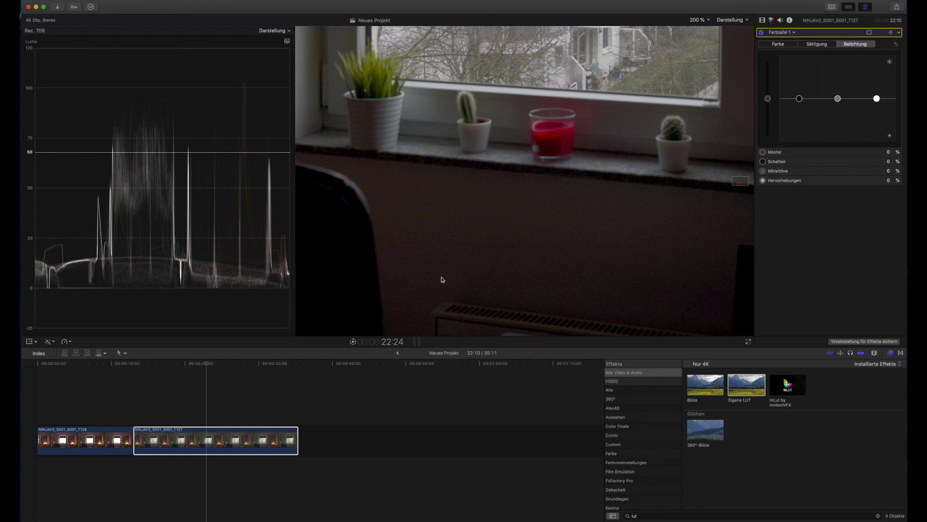
click(170, 396)
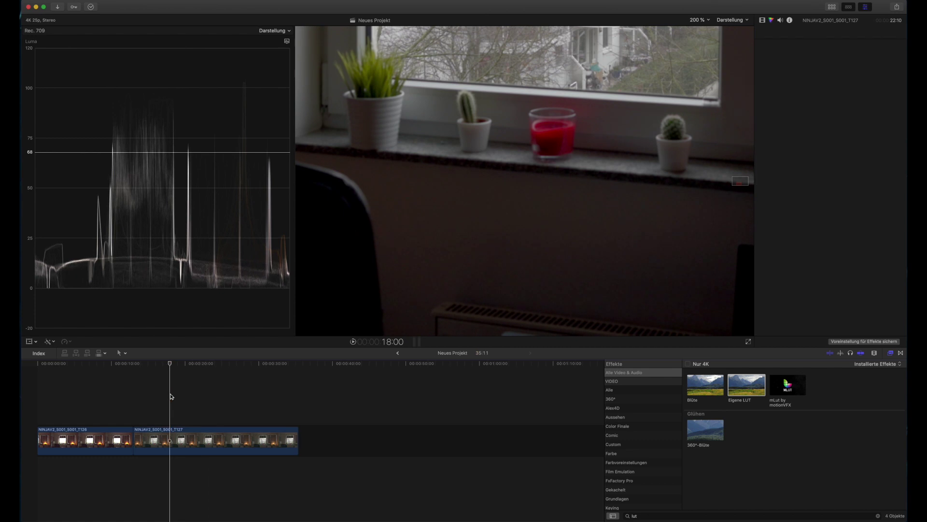
key(space)
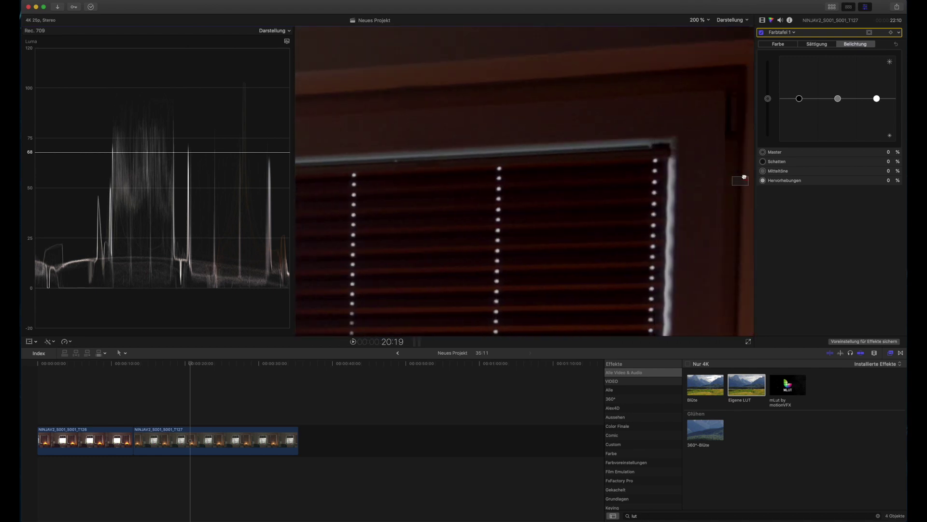
drag(744, 177, 746, 177)
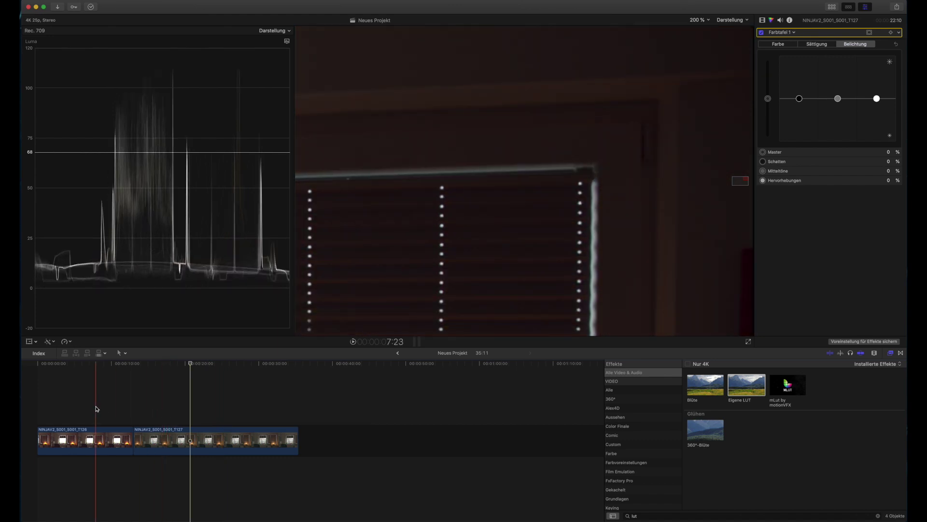
Play and compare matching frames of T126 and T127 at 200 % around the windowsill and plants.
click(67, 405)
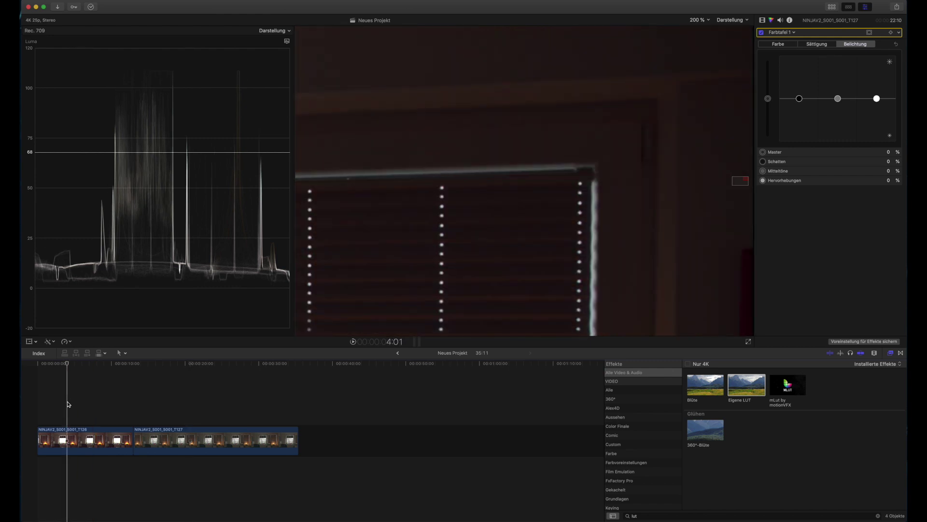
key(space)
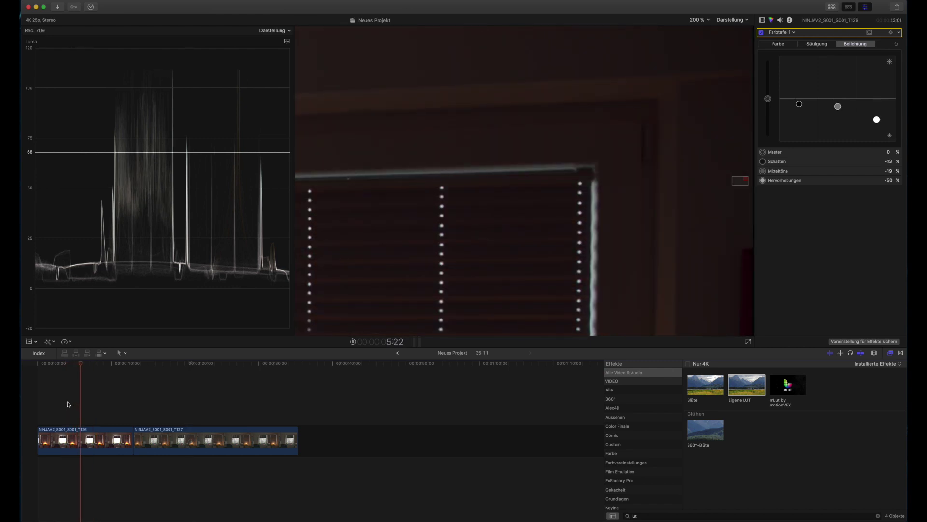
key(space)
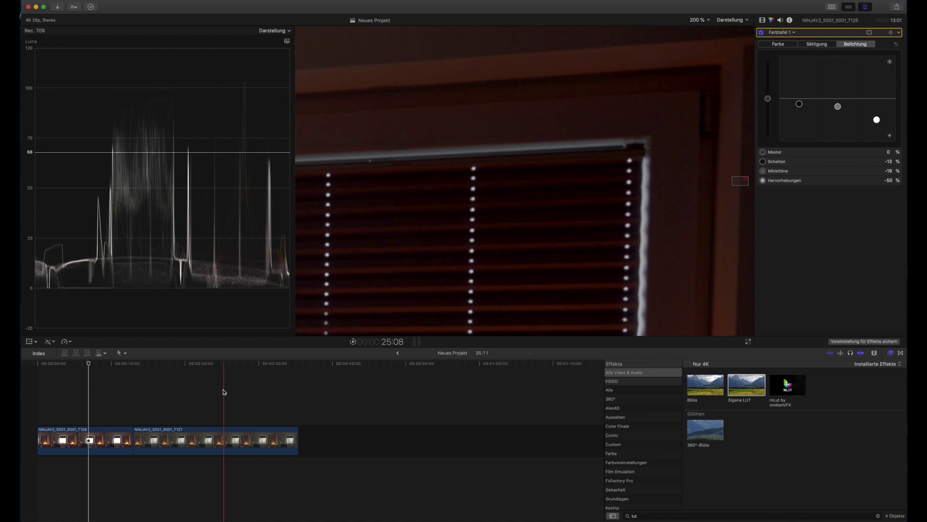
click(104, 416)
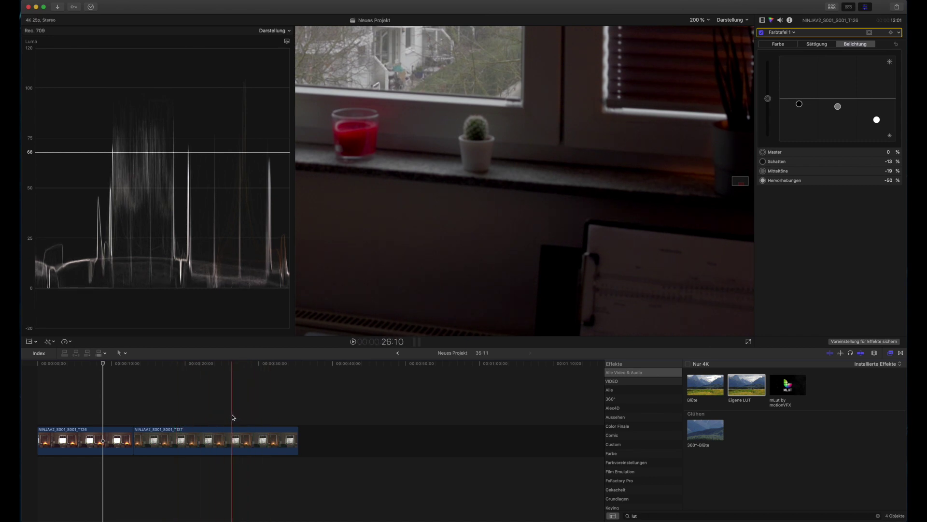
click(207, 417)
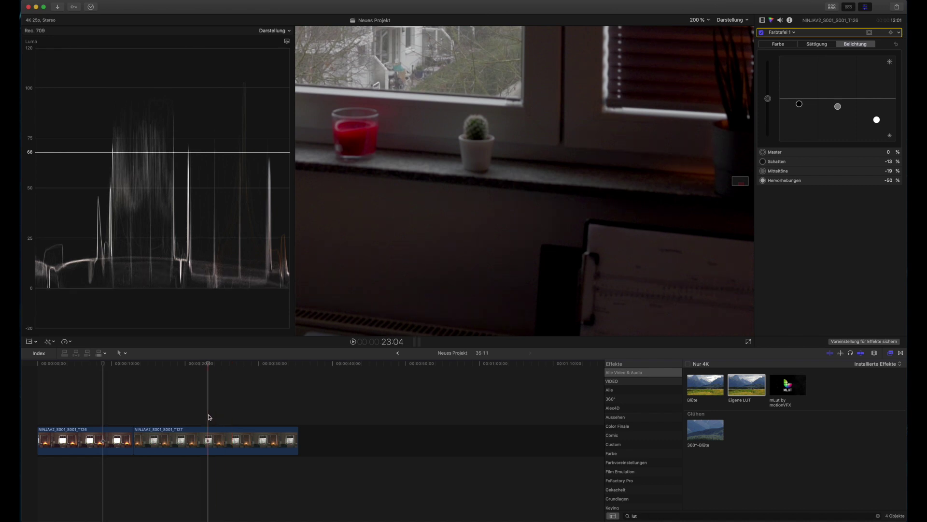
click(218, 438)
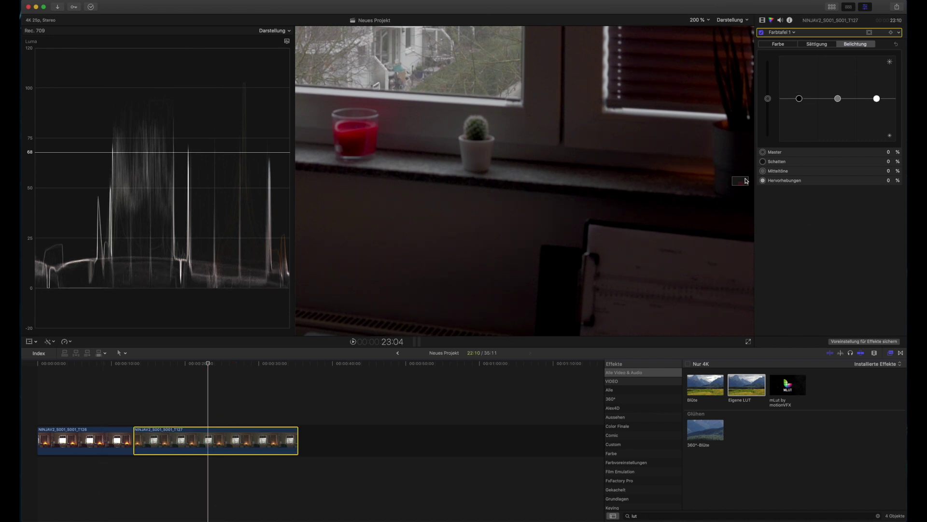
drag(741, 182, 738, 181)
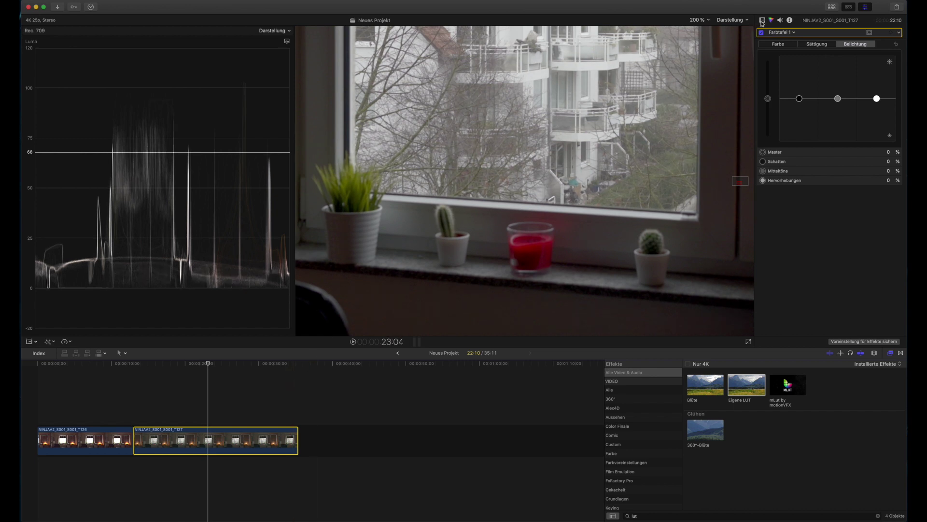
click(706, 21)
Set the viewer zoom to Anpassen (fit) so the whole frame shows again.
click(707, 26)
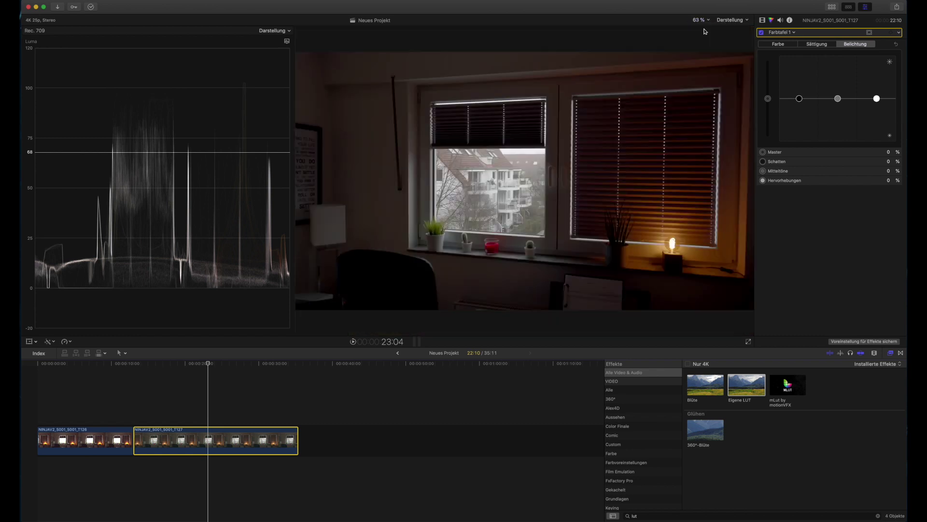